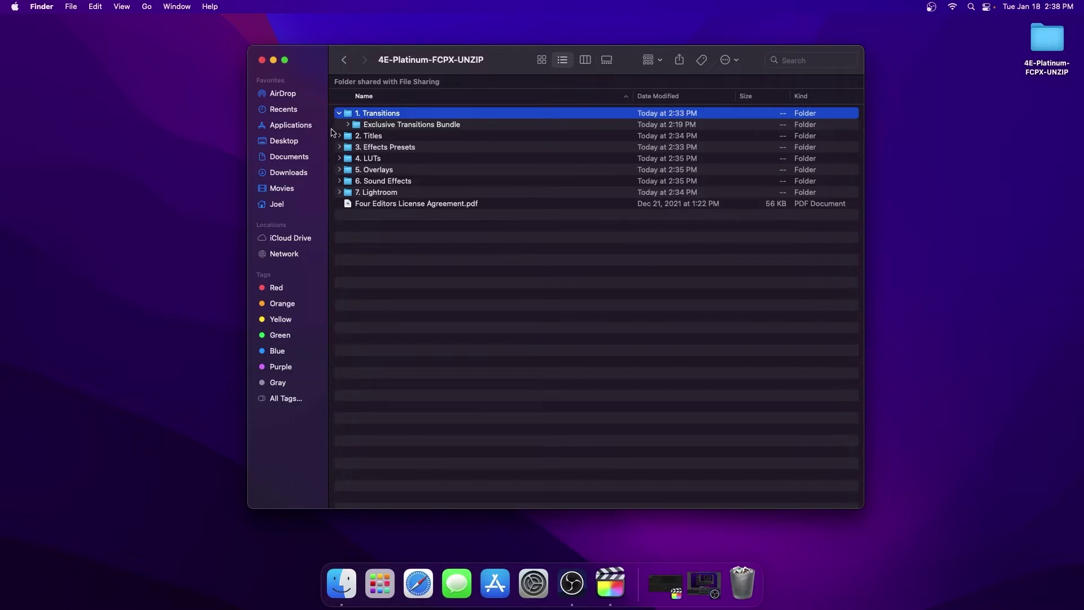
- Examine the Exclusive Transitions Bundle's 4K folder, including the files inside the TV Distort and Chaos Slow subfolders
left_click(347, 125)
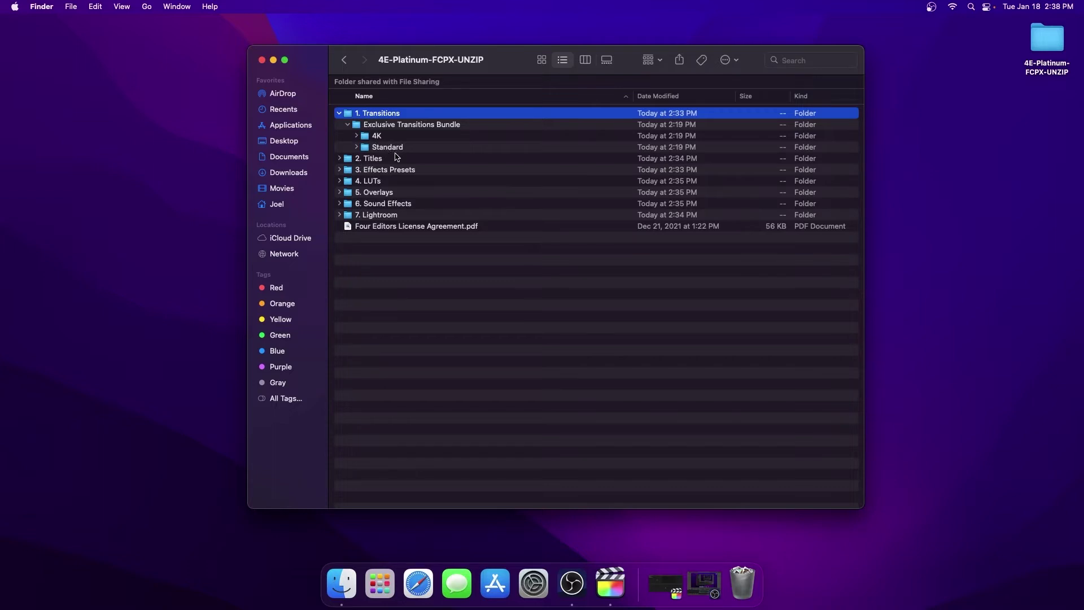
left_click(357, 136)
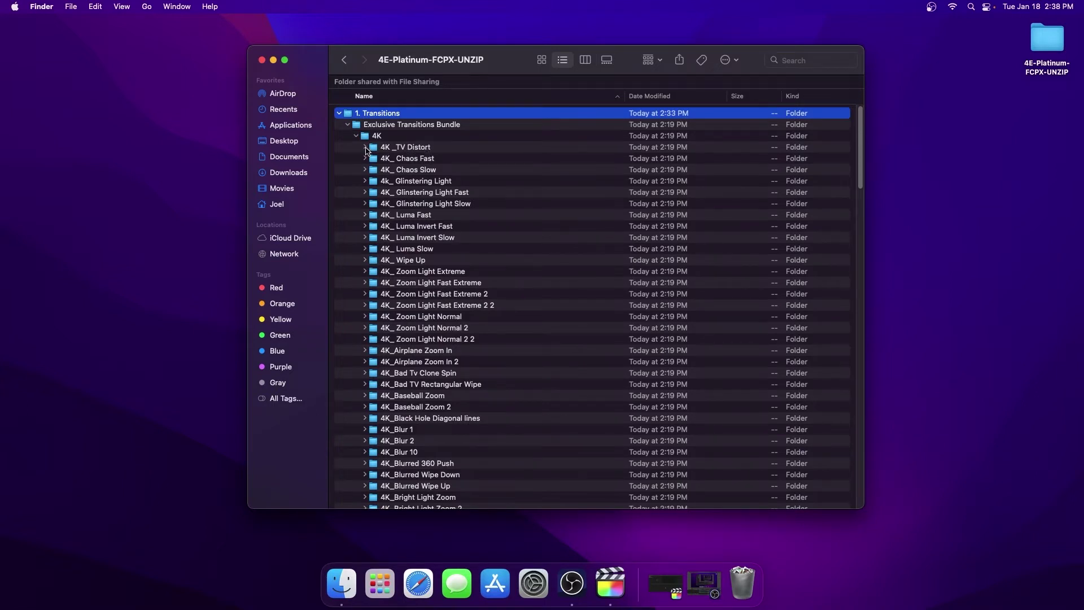
left_click(365, 148)
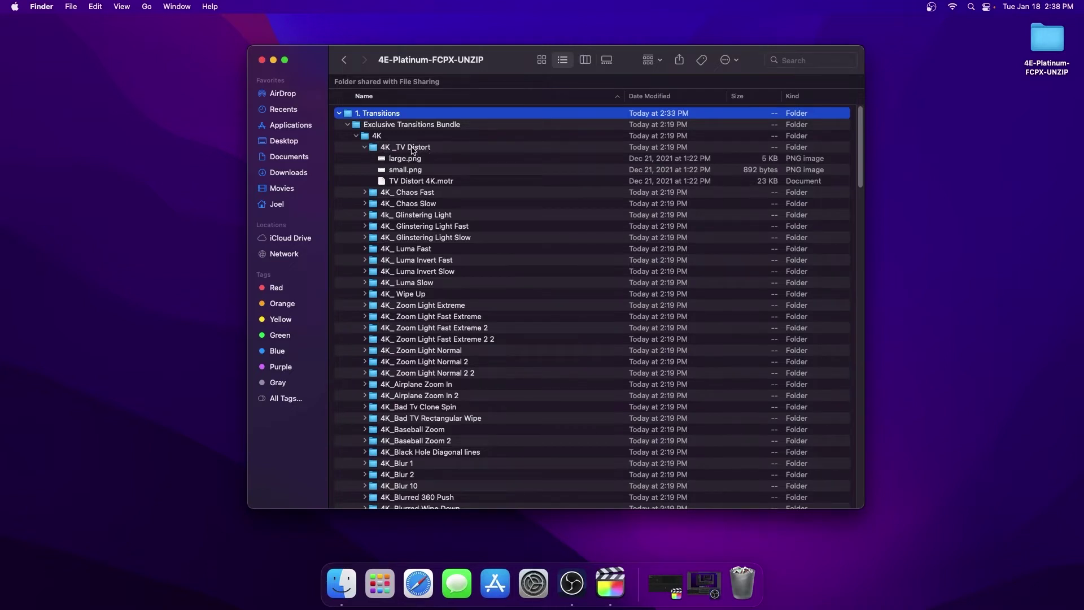
left_click(365, 147)
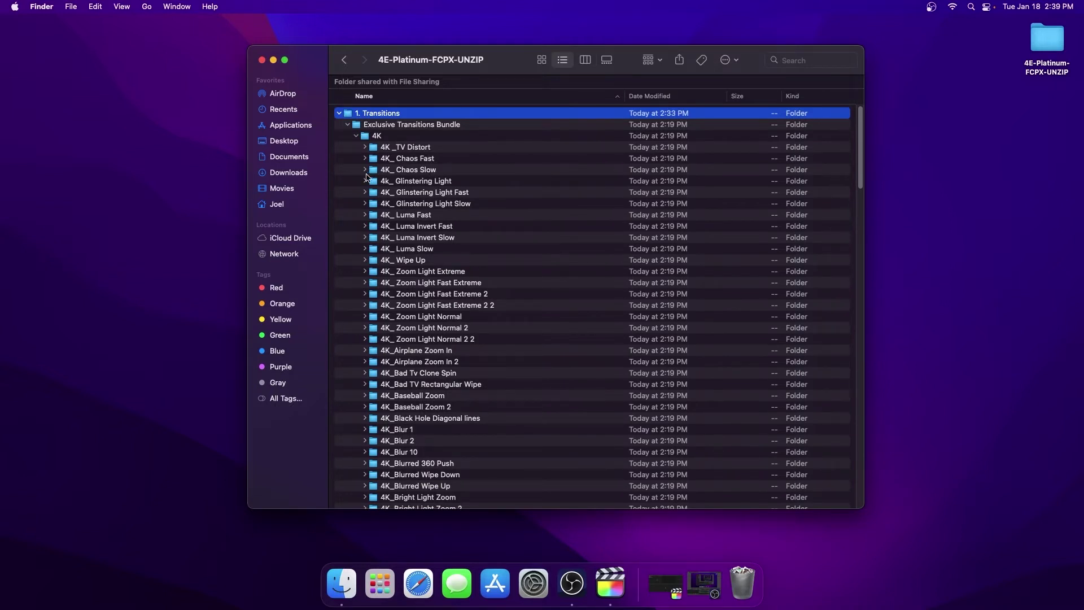
left_click(364, 170)
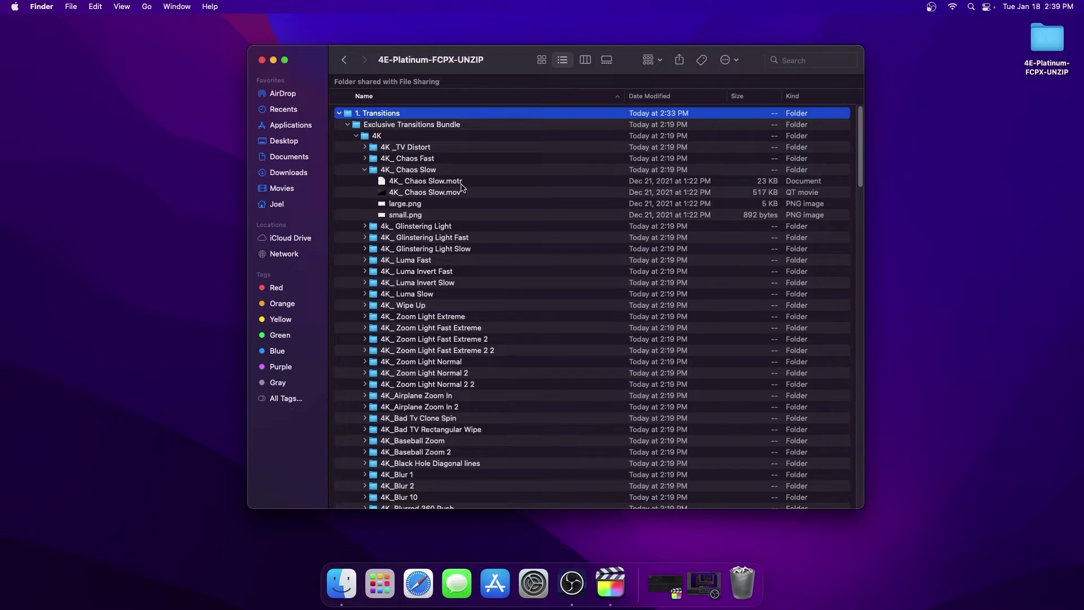
left_click(364, 171)
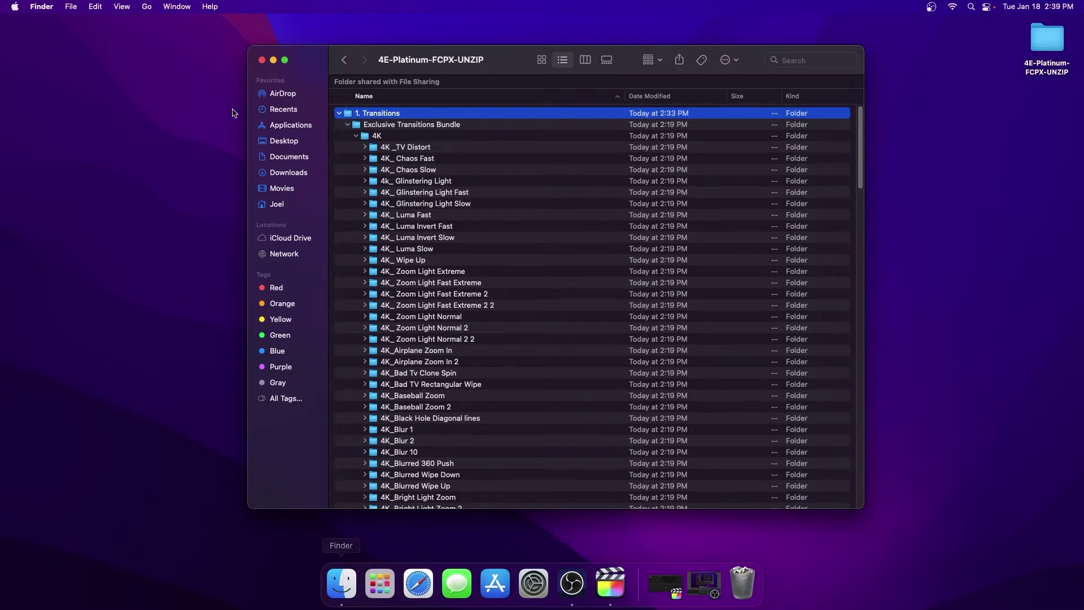
- Open the Motion Templates folder inside Movies in a second Finder window beside the unzipped bundle window
left_click_drag(311, 62, 82, 50)
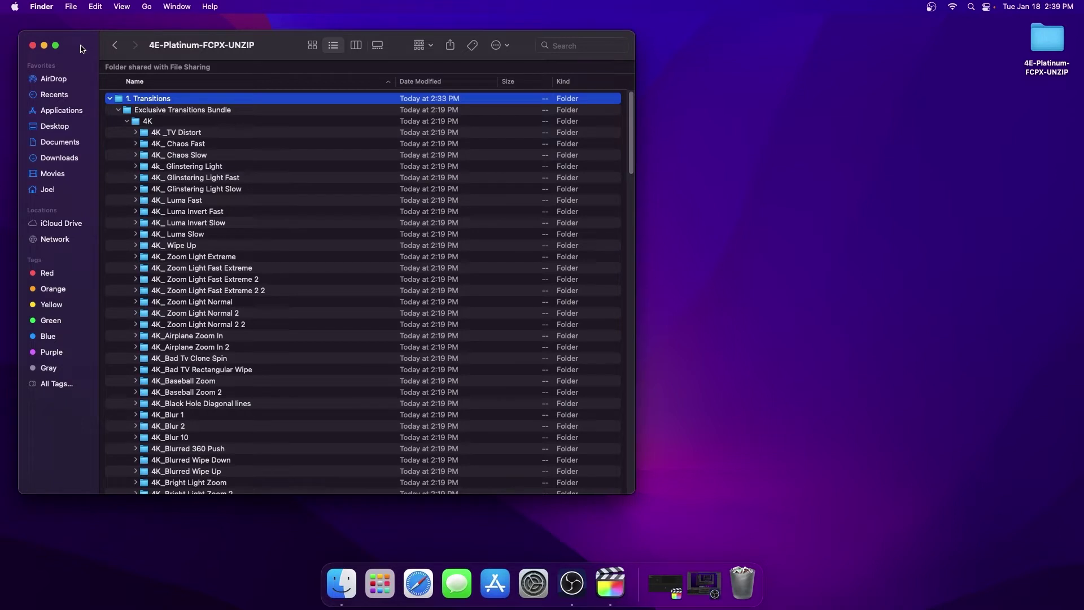
key("super+n")
left_click_drag(152, 123, 546, 79)
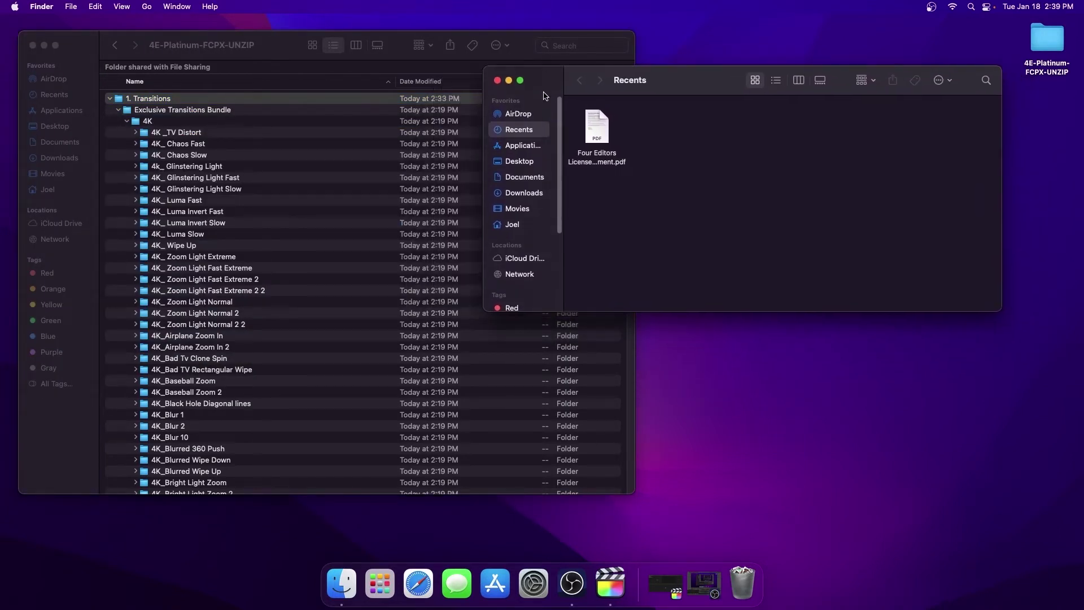
left_click(525, 210)
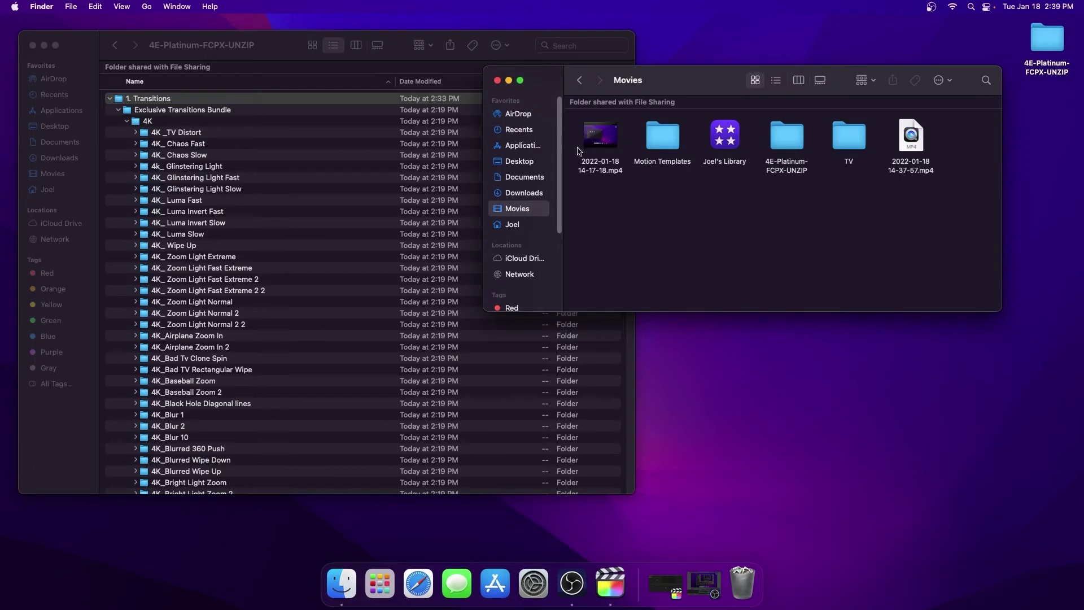
double_click(667, 141)
left_click_drag(713, 83, 687, 137)
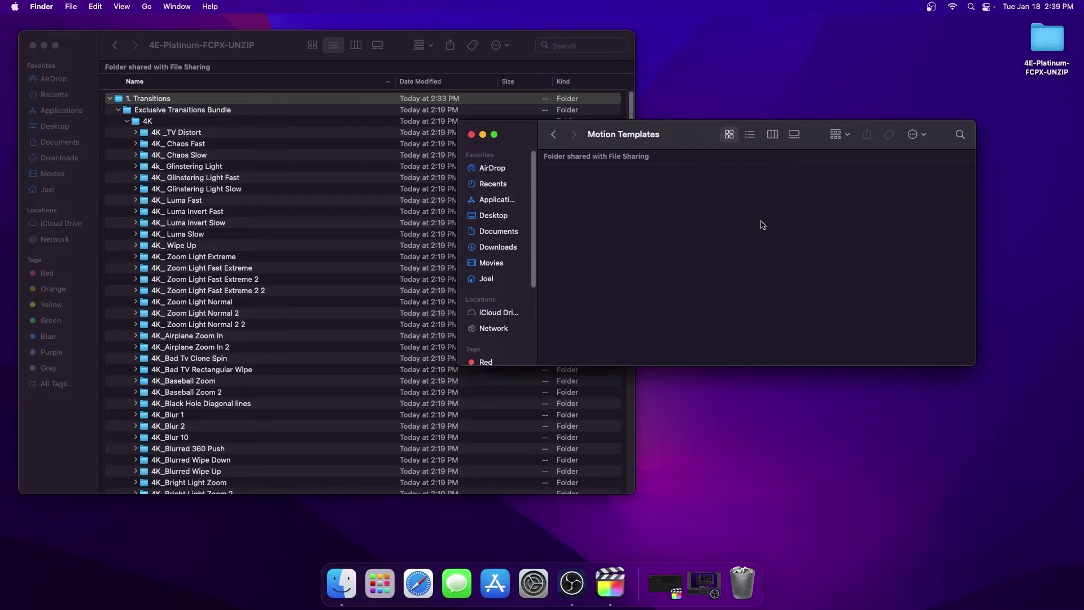
- Create a folder named Transitions.localized inside Motion Templates
right_click(563, 186)
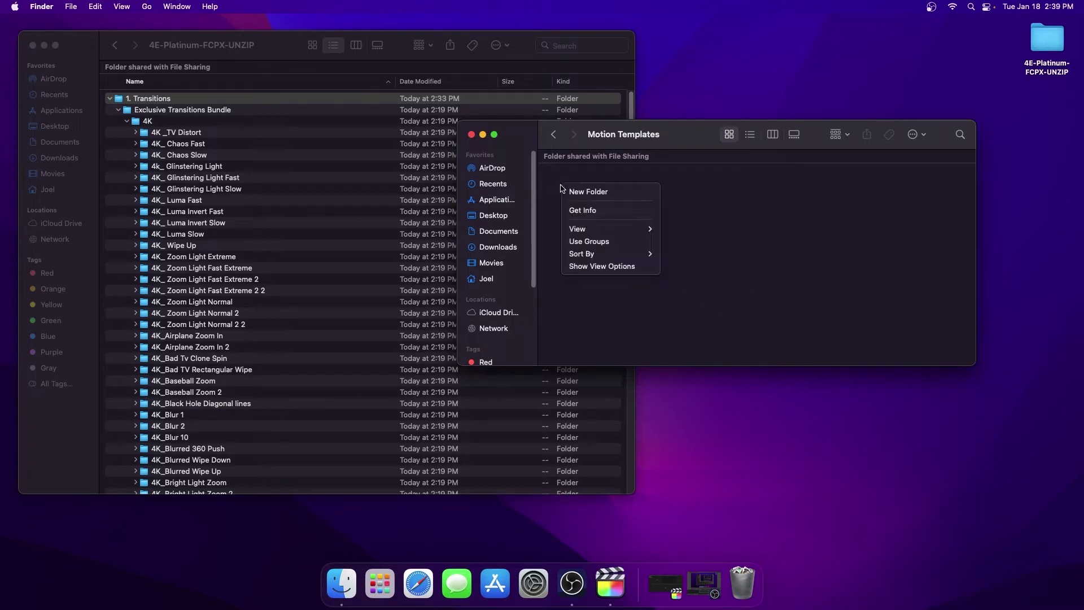
left_click(590, 196)
type("Tran")
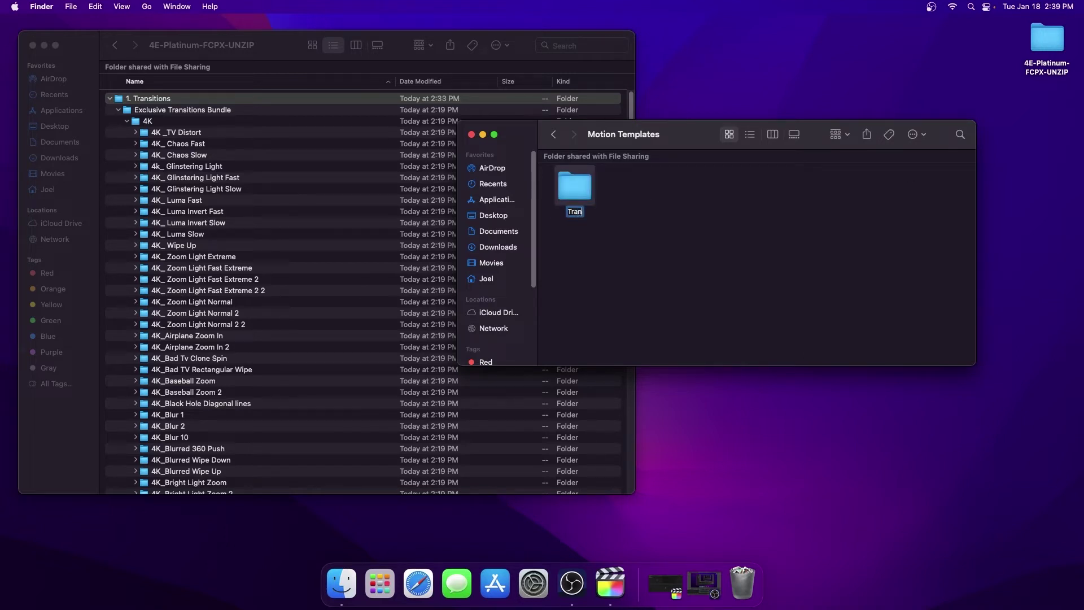
type("sitions.localized")
key("Return")
- Create a Titles folder inside Motion Templates and line it up next to the Transitions folder
right_click(621, 201)
left_click(631, 204)
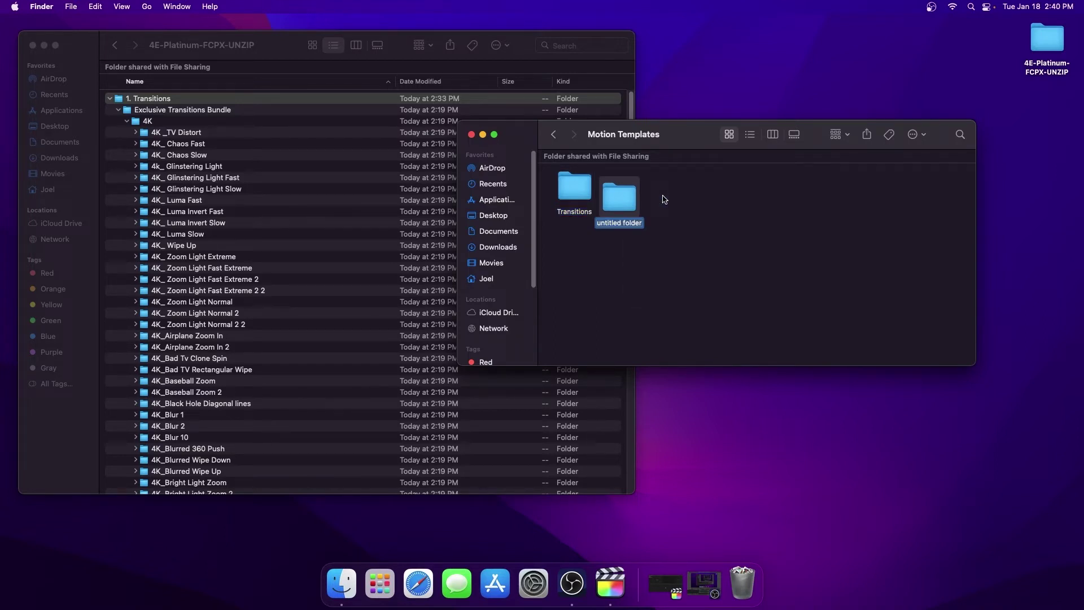
type("Titles")
key("Return")
left_click_drag(623, 190, 623, 190)
- Create a folder named Generators.localized inside Motion Templates
right_click(669, 191)
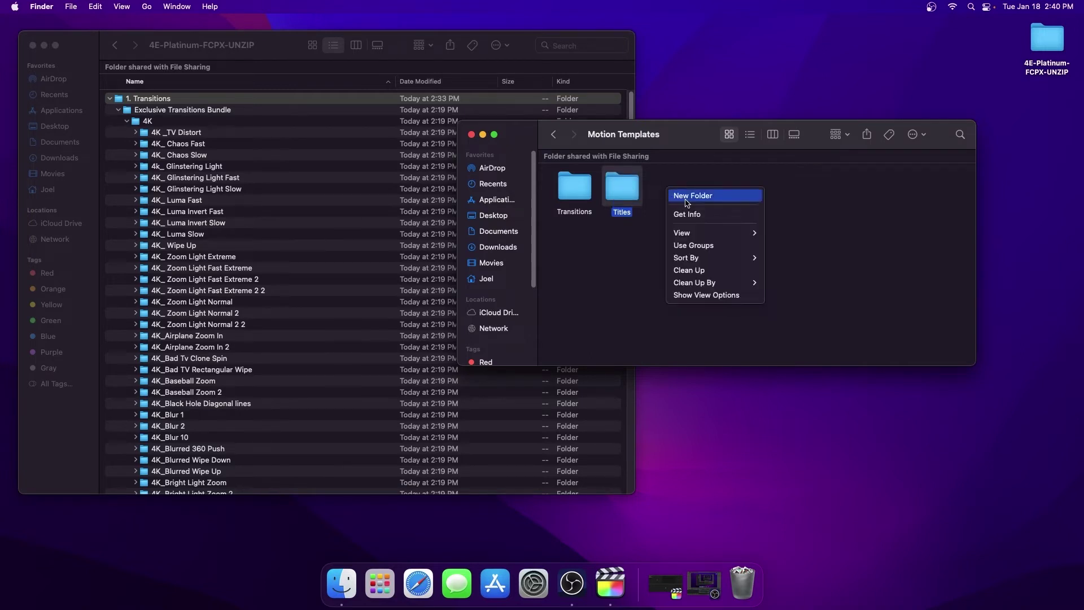
left_click(693, 196)
type("Generators.localized")
key("Return")
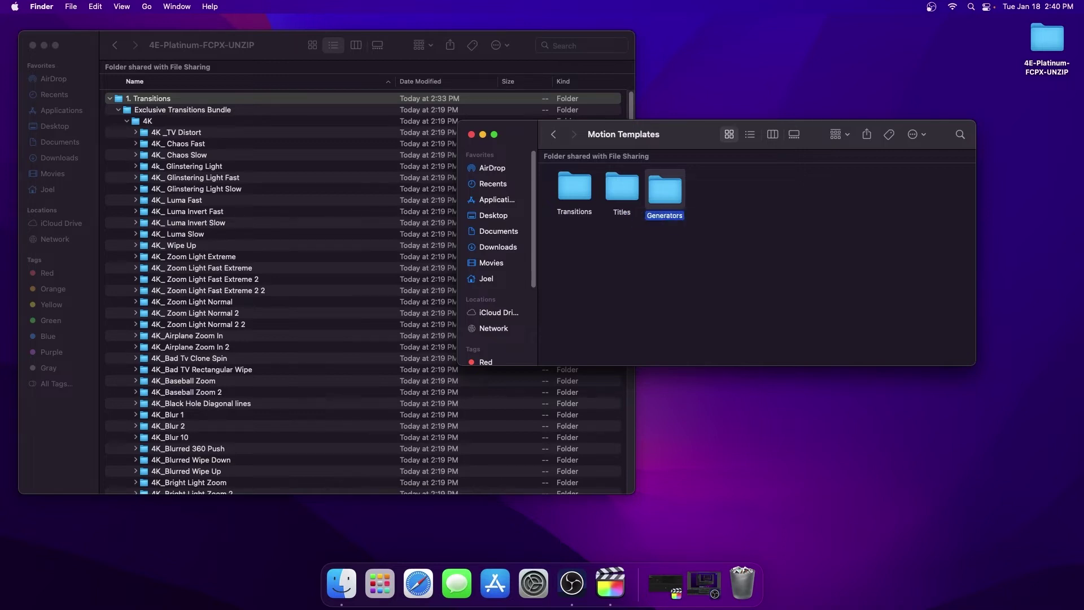
- Create a folder named Effects.localized inside Motion Templates
right_click(710, 200)
left_click(745, 207)
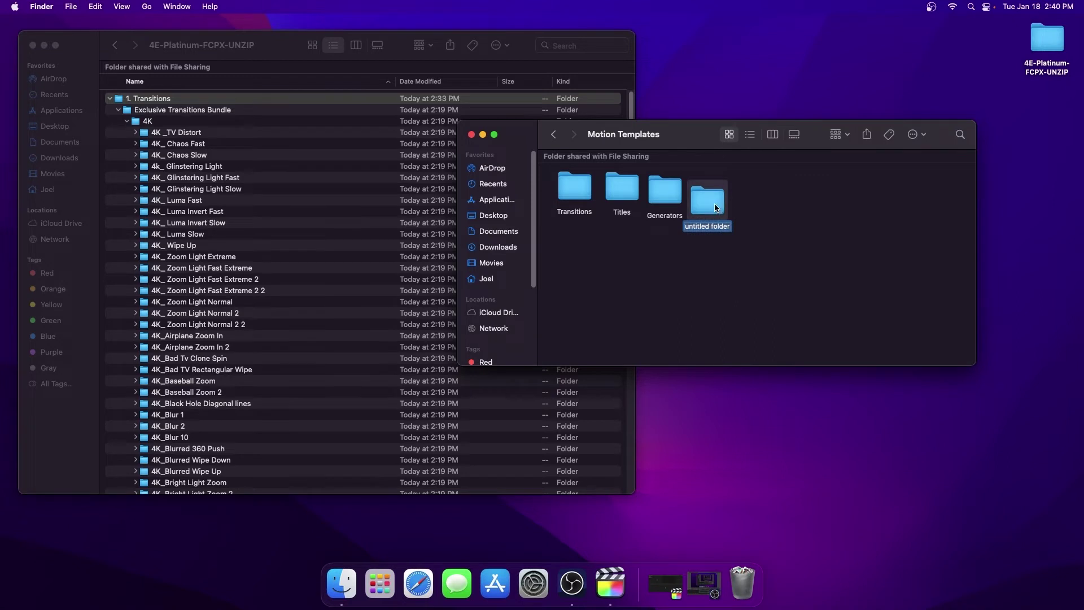
type("Effects.localized")
key("Return")
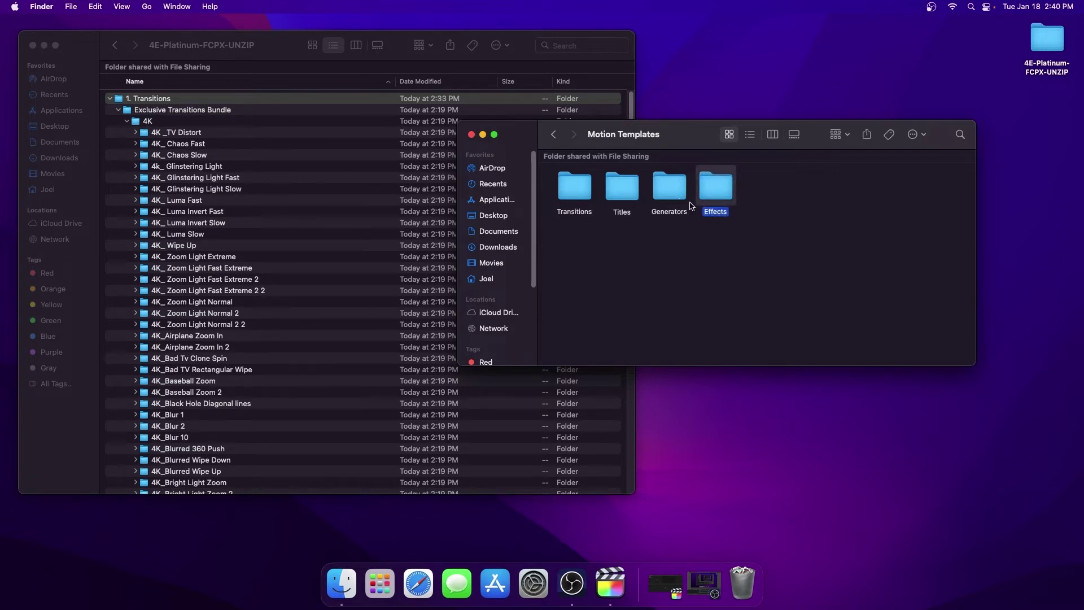
left_click(680, 266)
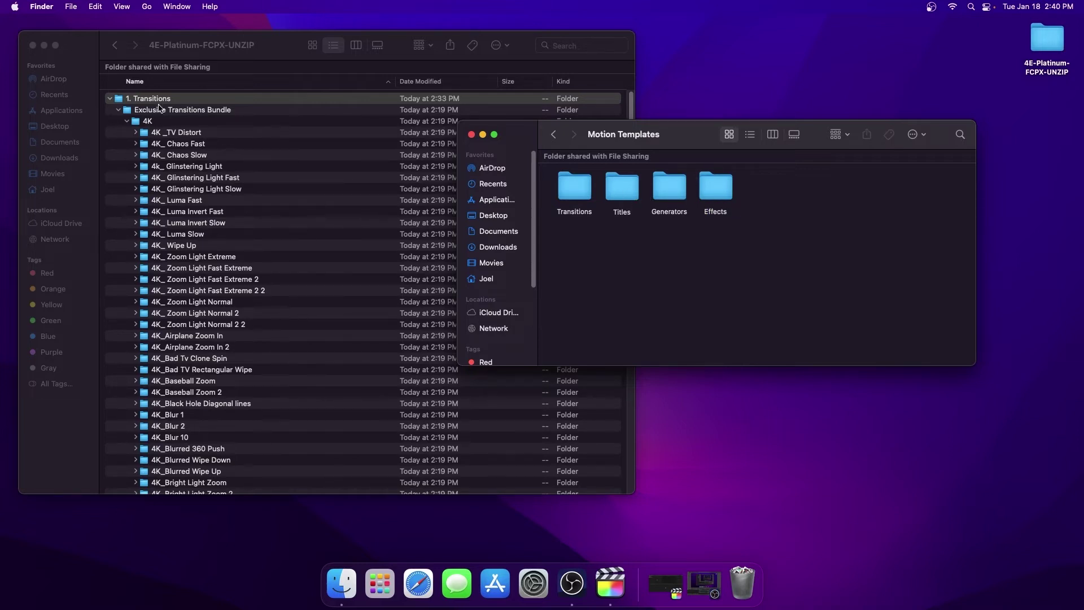
- Move the 4K folder from Exclusive Transitions Bundle into the Transitions folder of Motion Templates
double_click(583, 196)
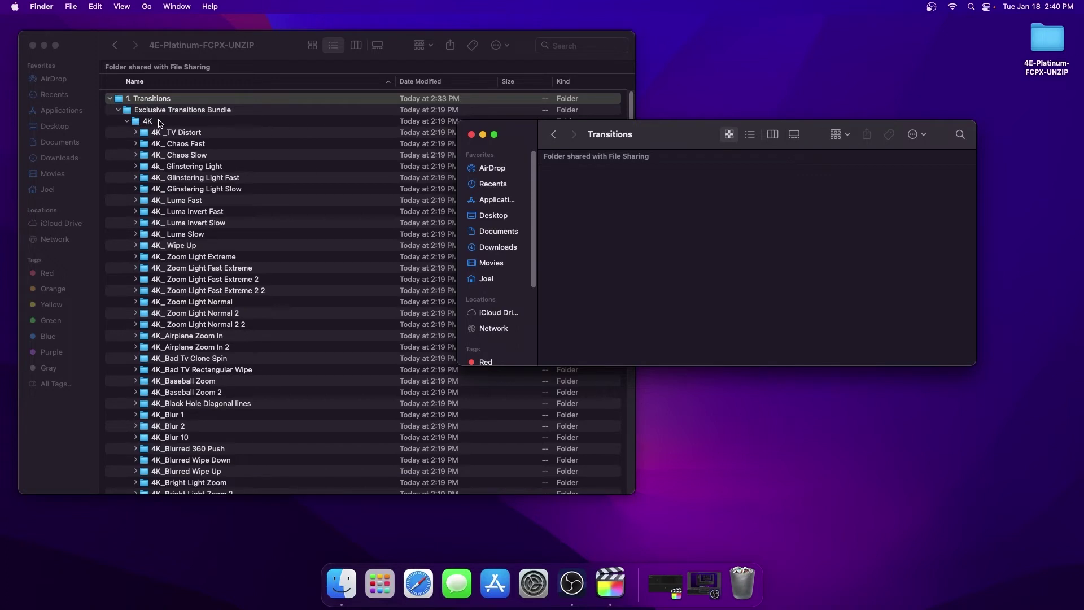
left_click(126, 122)
left_click(126, 122)
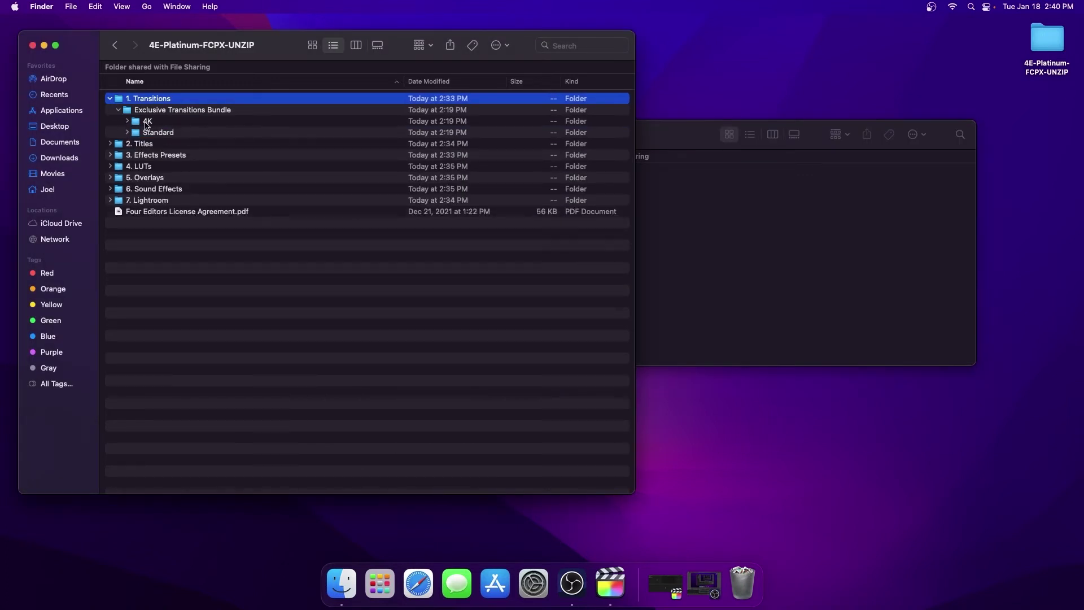
left_click(155, 125)
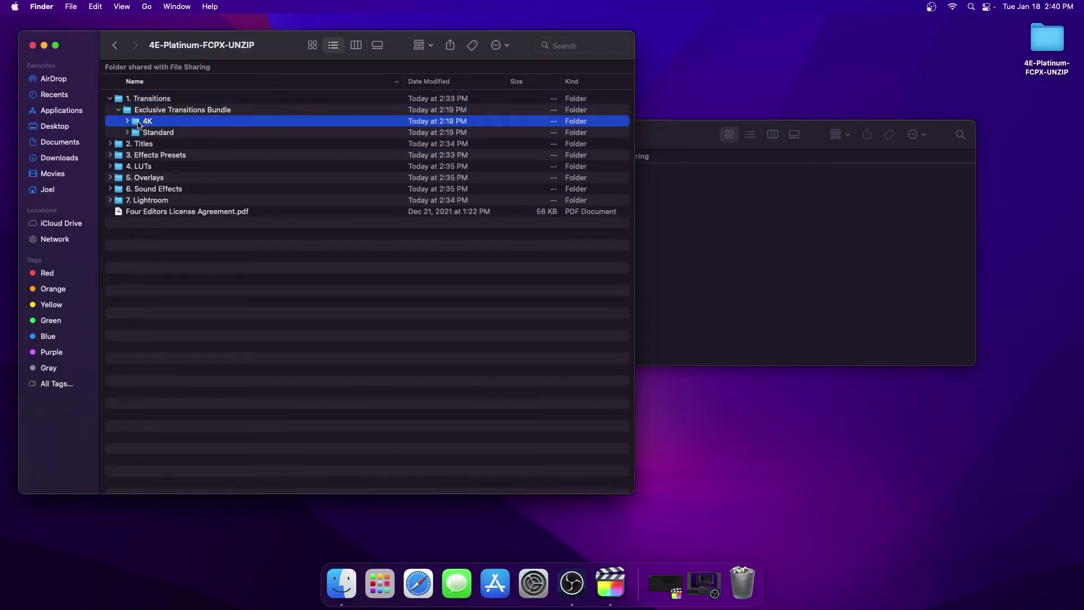
left_click_drag(137, 125, 686, 225)
left_click(686, 225)
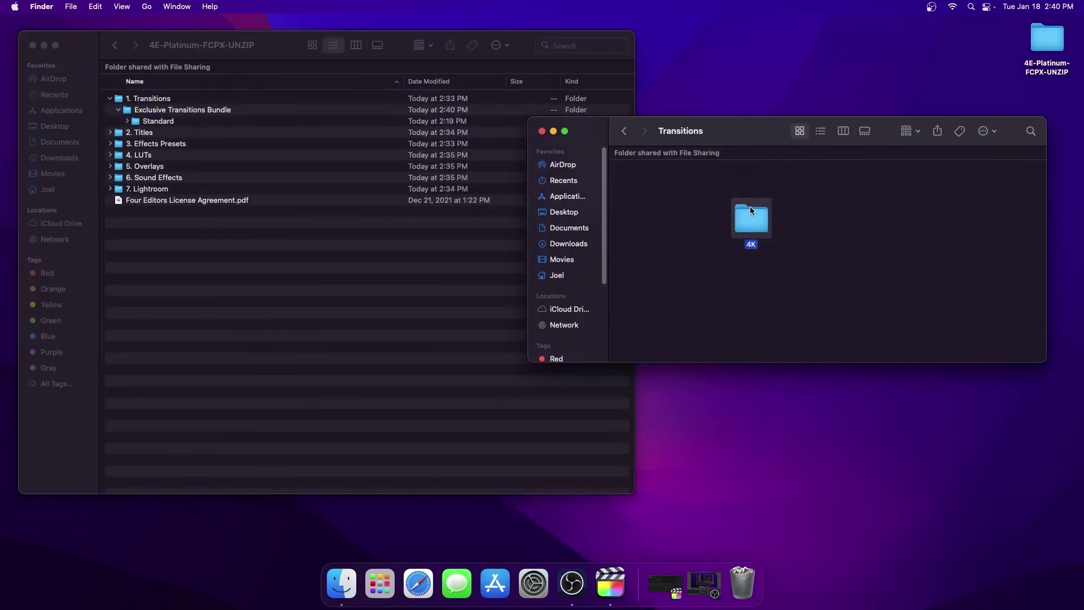
- Move the Standard folder from Exclusive Transitions Bundle into the Transitions folder beside the 4K folder
left_click(146, 126)
left_click(141, 125)
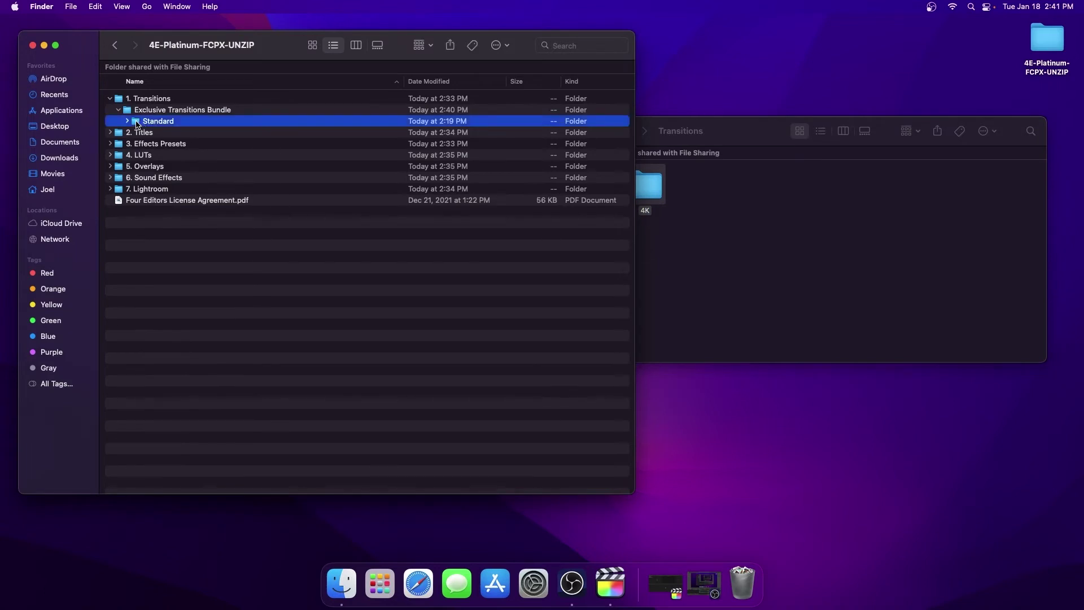
left_click_drag(137, 125, 700, 191)
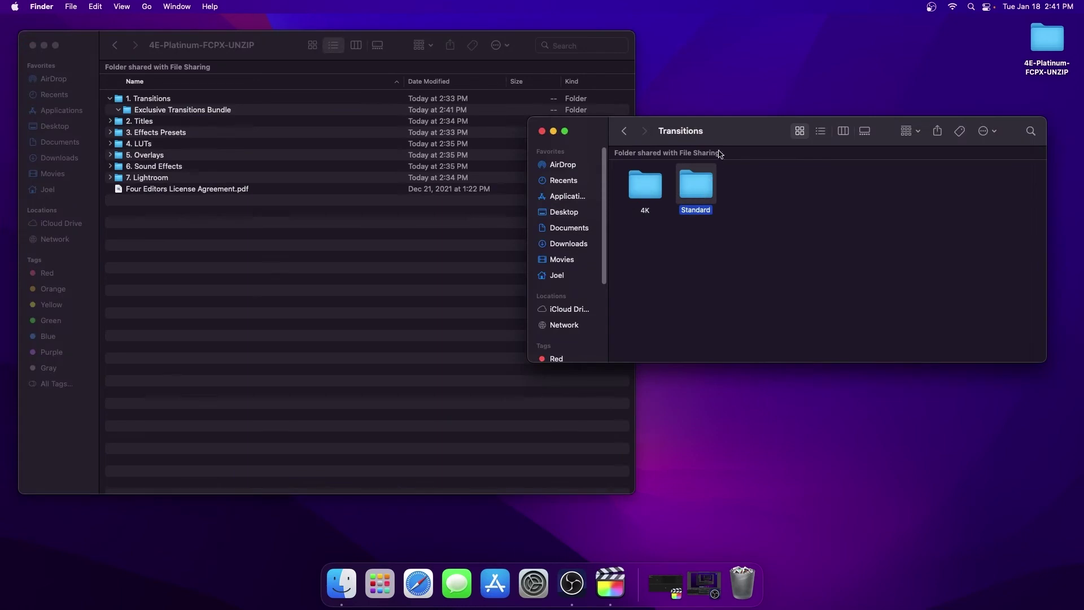
left_click(741, 244)
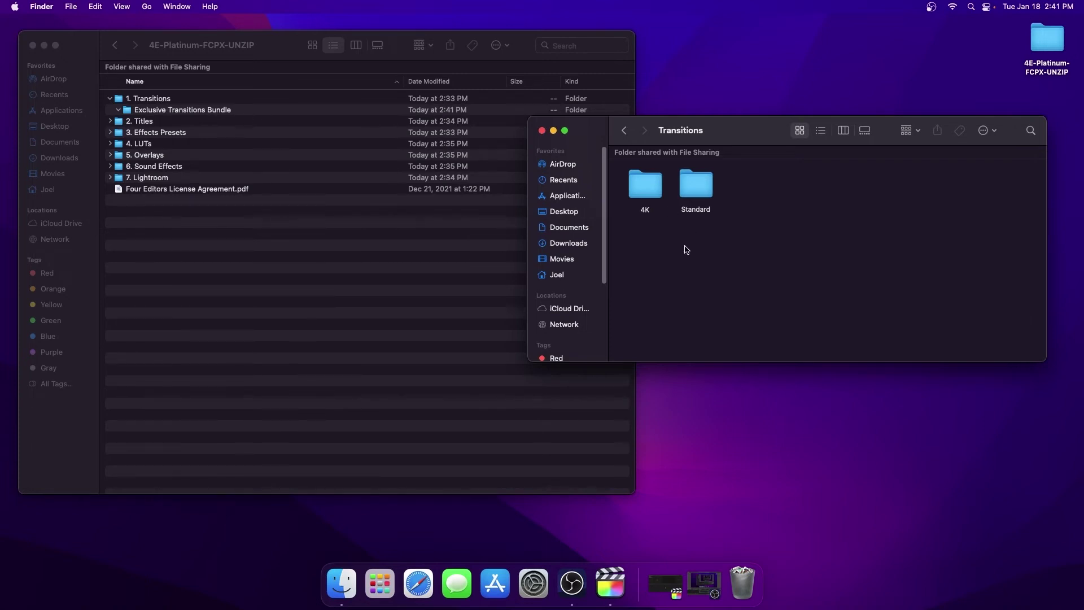
- Switch to Final Cut Pro and check the 4K and Standard categories among the installed transitions
left_click(706, 497)
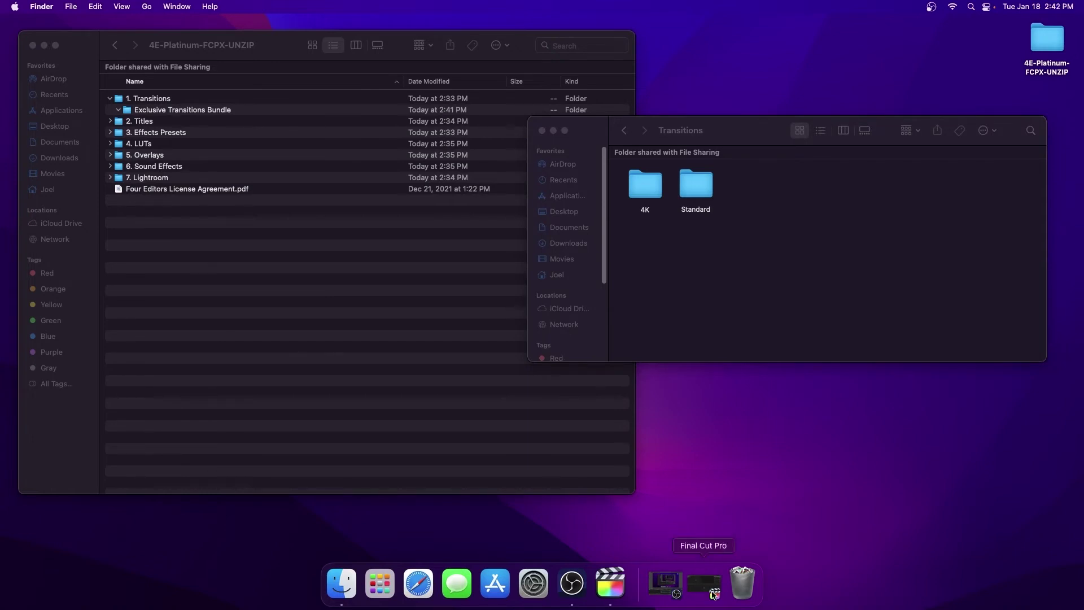
left_click(611, 586)
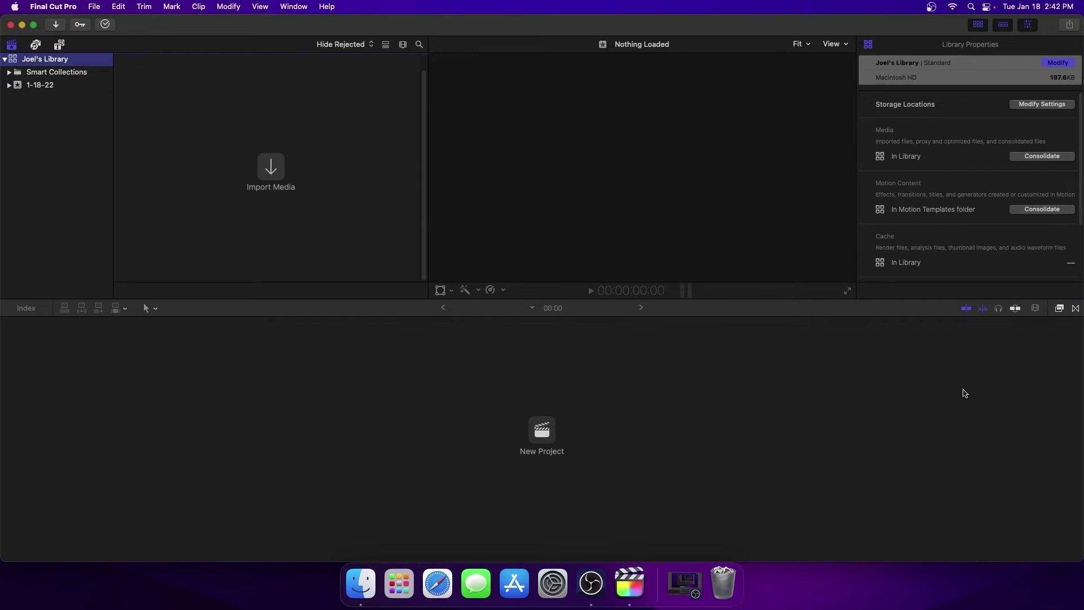
left_click(1075, 309)
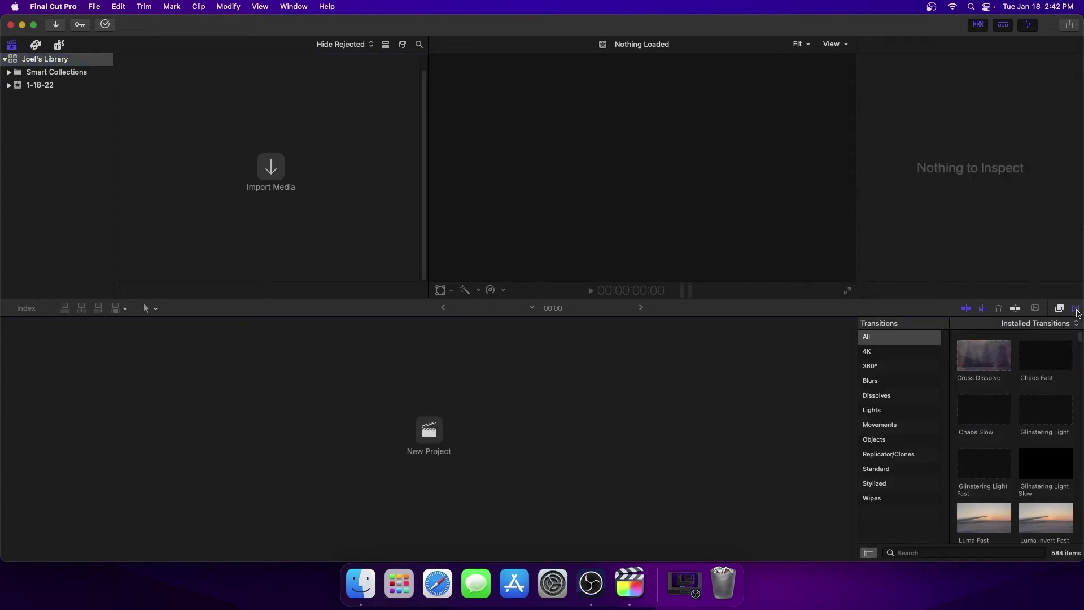
left_click(876, 356)
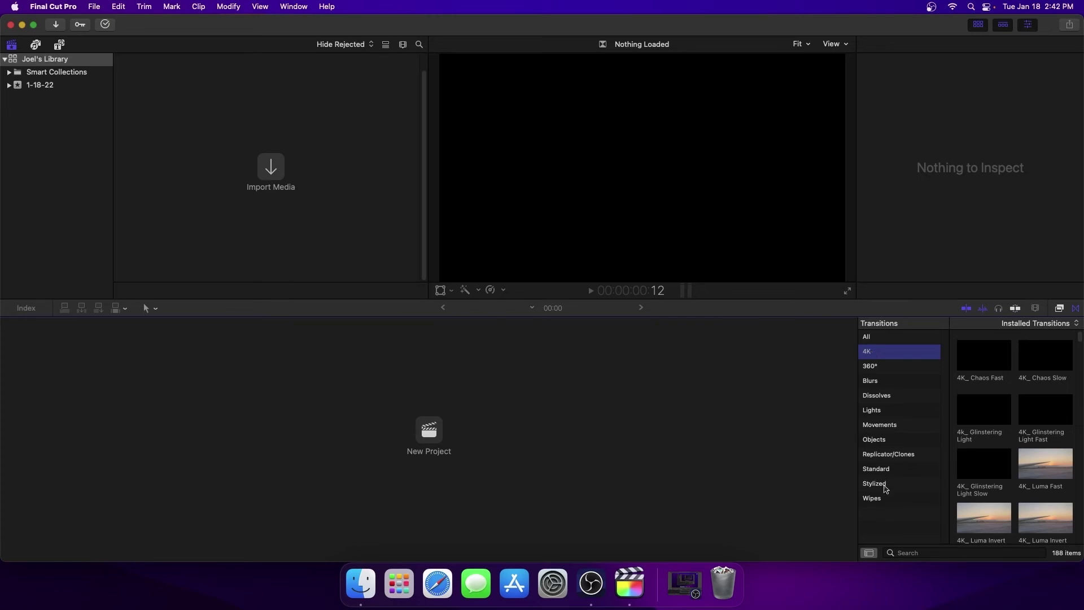
left_click(876, 471)
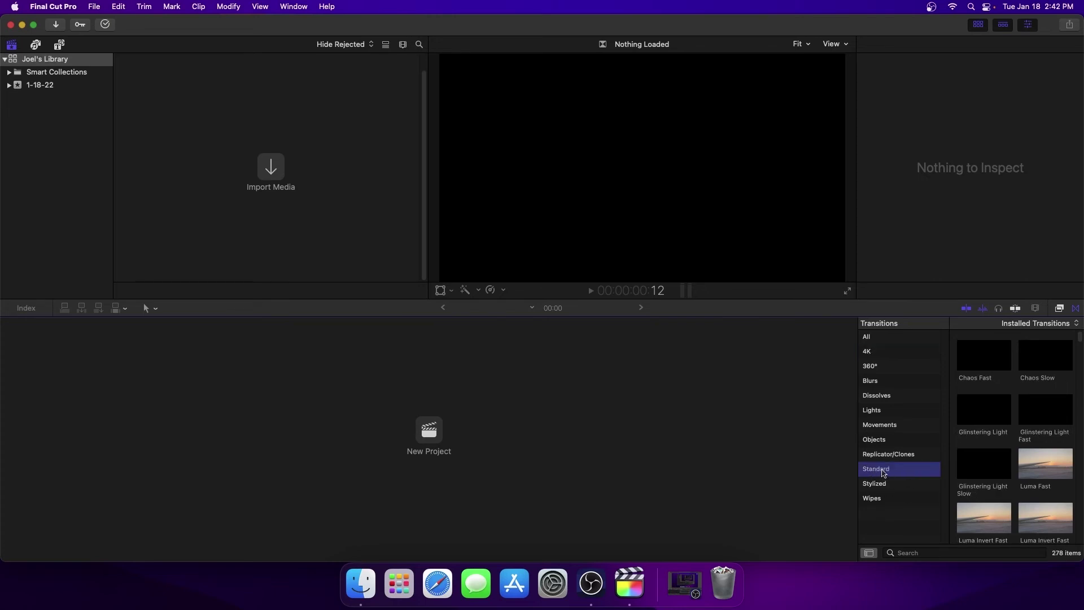
- Switch to Finder and rename the Standard folder inside Transitions to Full HD
left_click(354, 587)
left_click(702, 210)
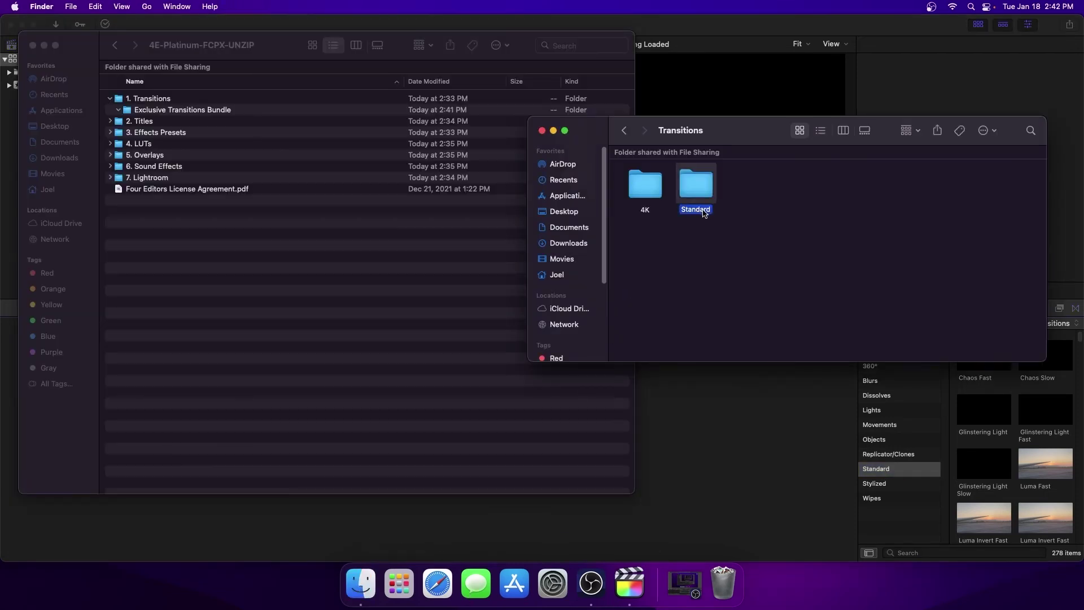
type("Full HD")
left_click(712, 253)
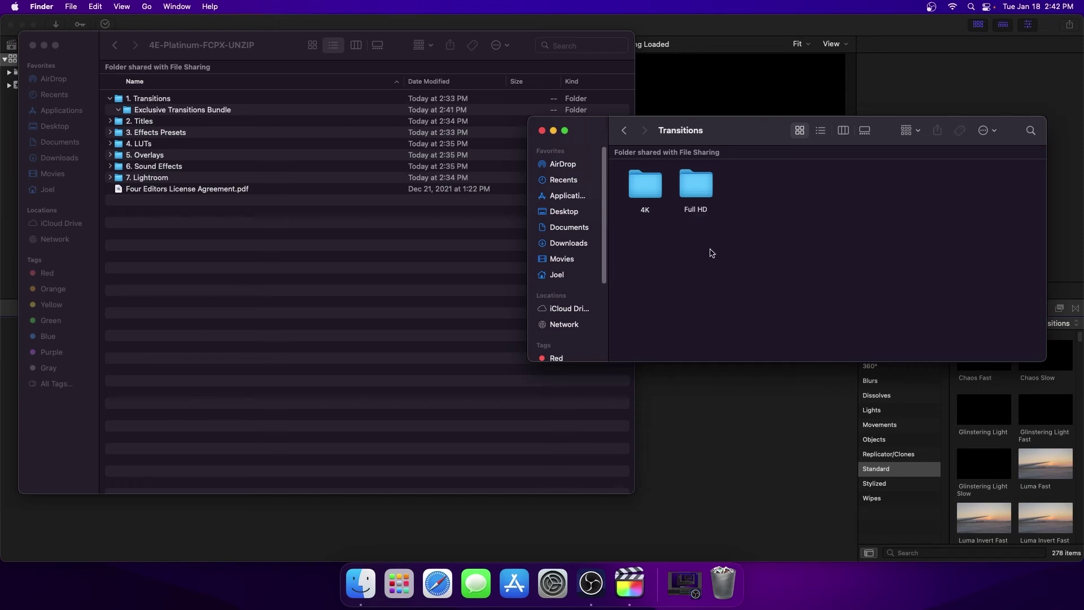
- Return to Final Cut Pro, view the Full HD transitions category, and minimize the window
left_click(854, 386)
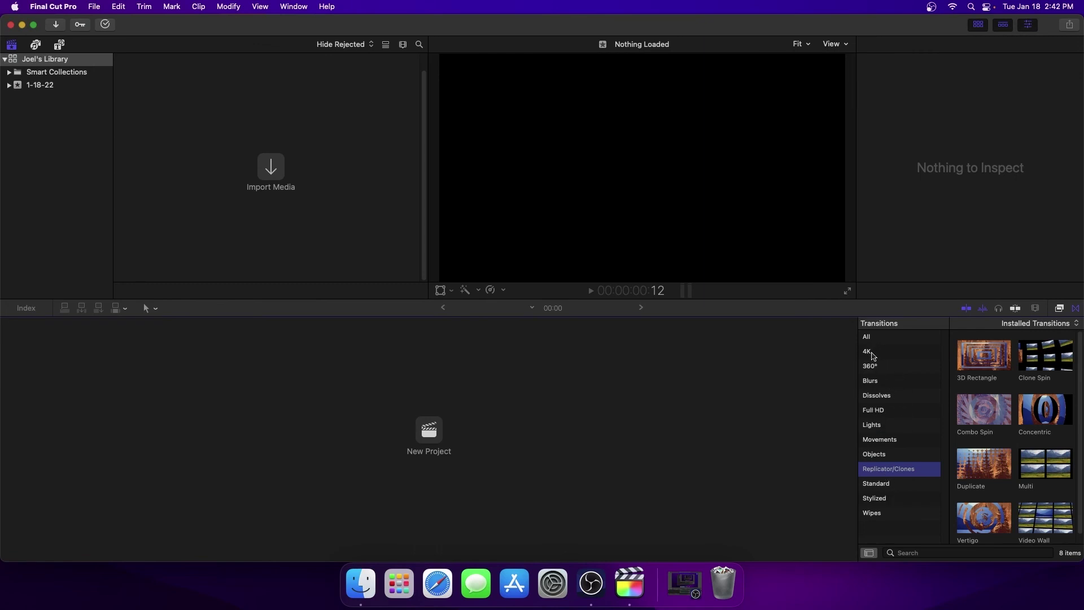
left_click(893, 411)
left_click(821, 406)
left_click(894, 411)
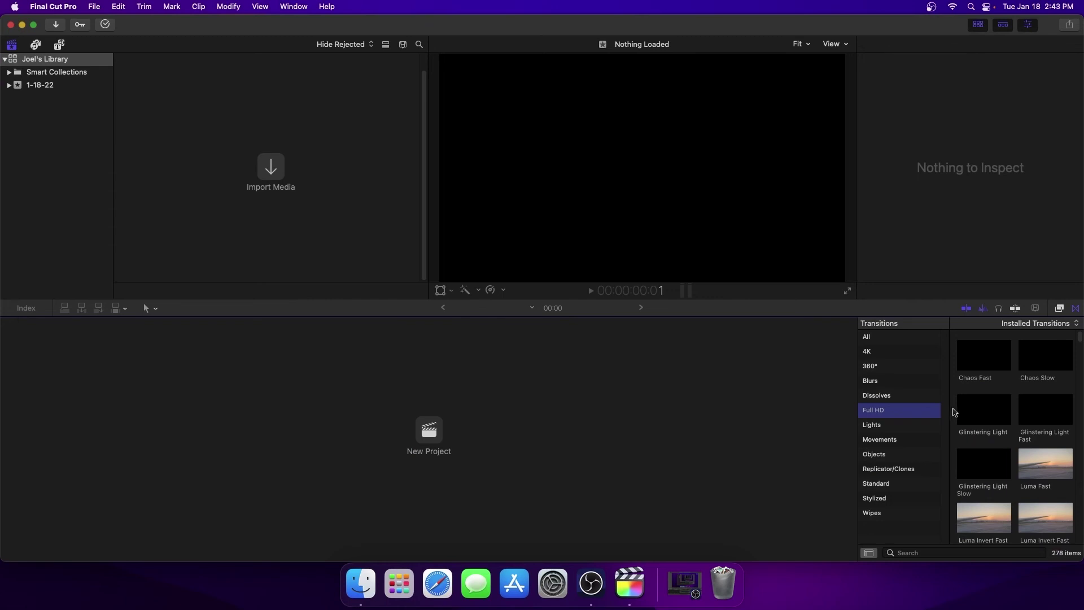
left_click(22, 25)
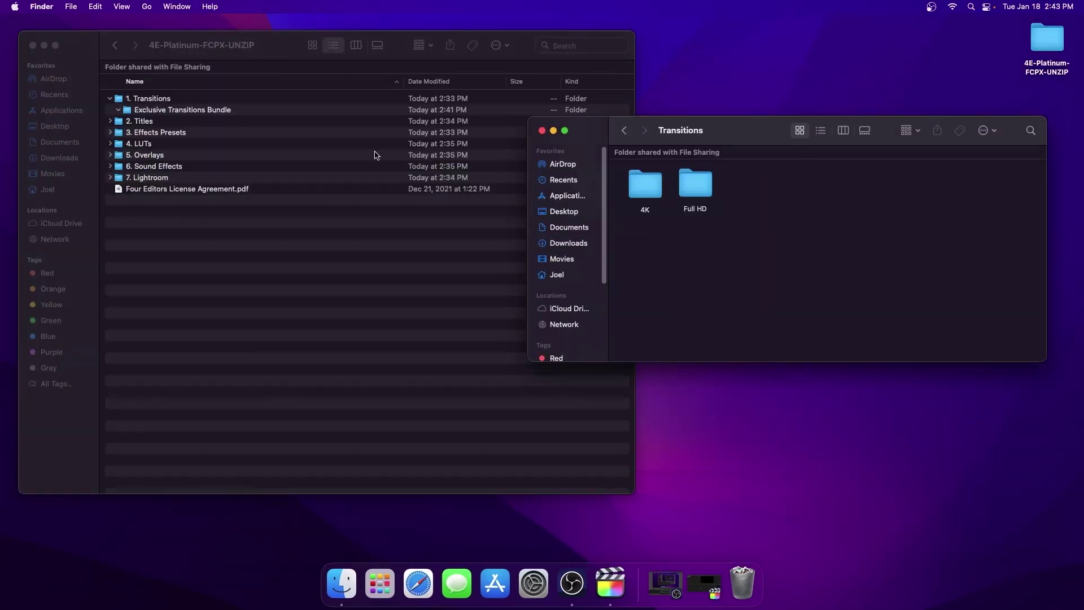
- Collapse the emptied 1. Transitions folder in 4E-Platinum-FCPX-UNZIP and move it to the Trash
left_click(261, 255)
left_click_drag(94, 41, 109, 45)
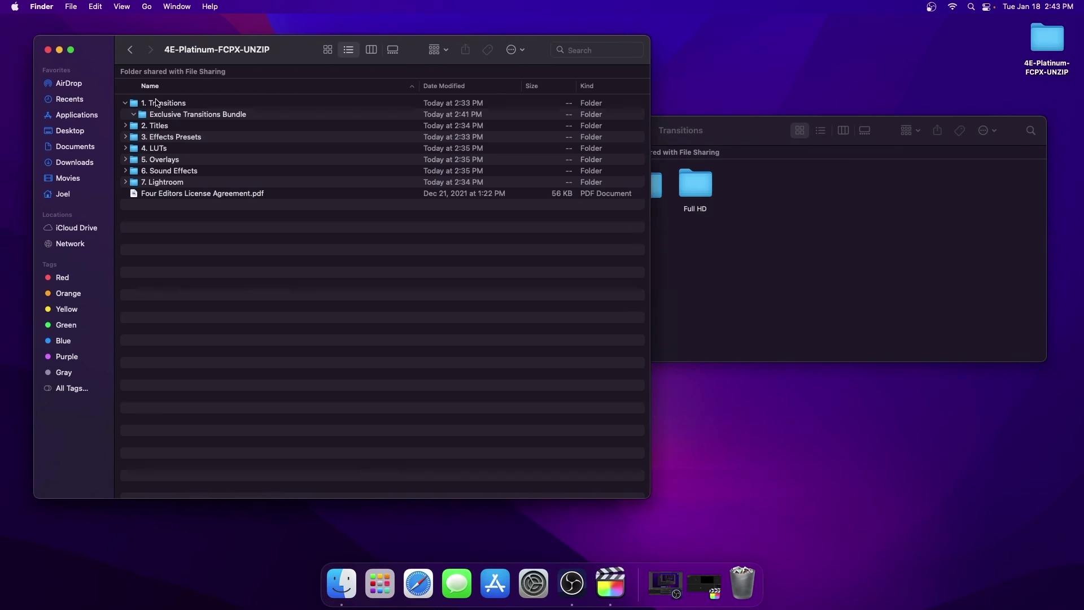
left_click(155, 106)
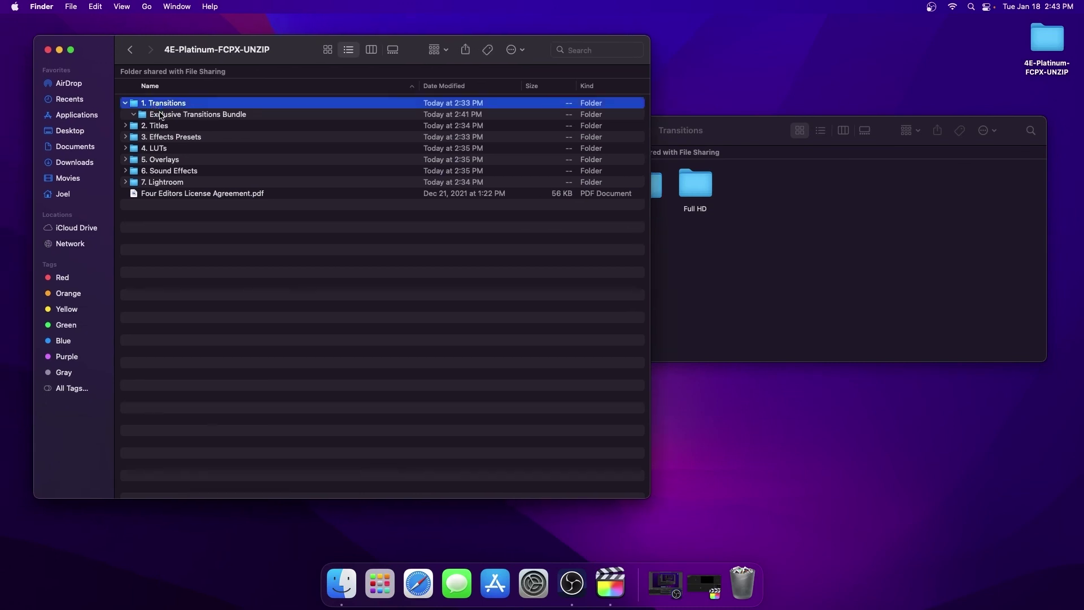
left_click(161, 115)
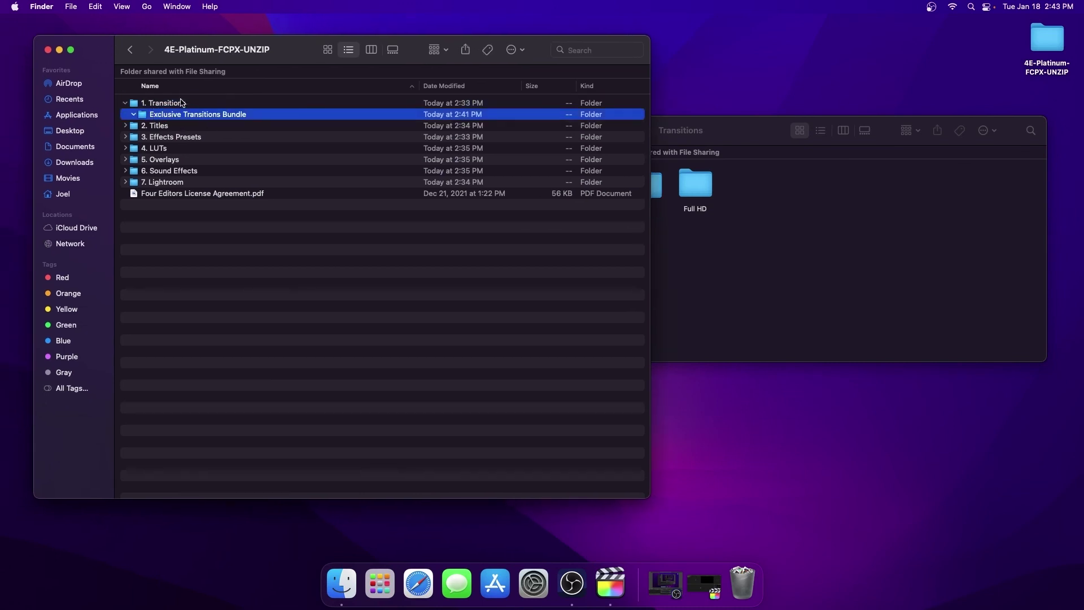
left_click(165, 104)
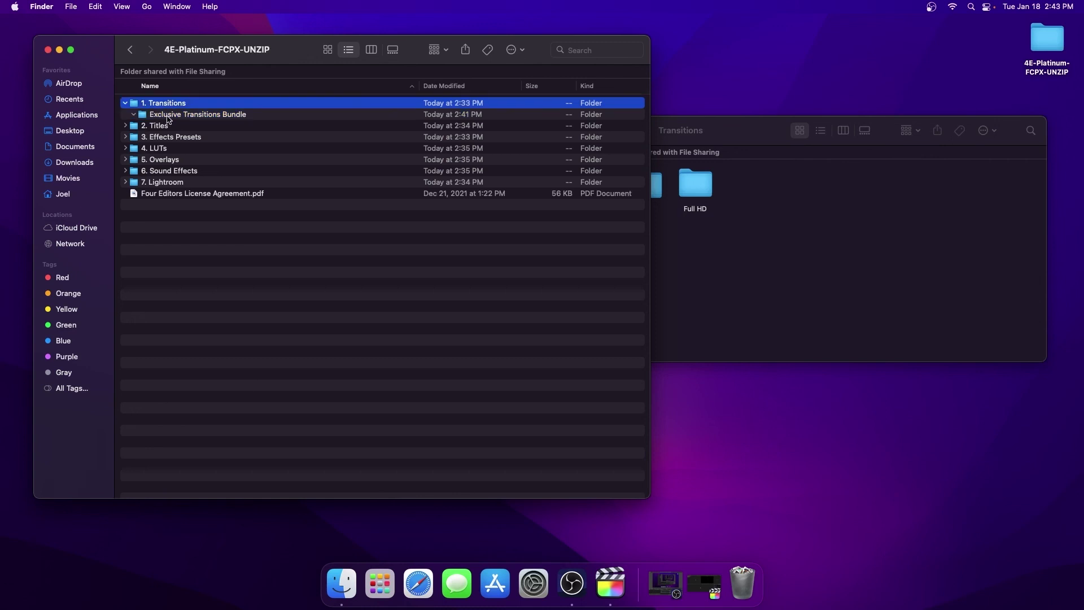
left_click(133, 114)
left_click(126, 104)
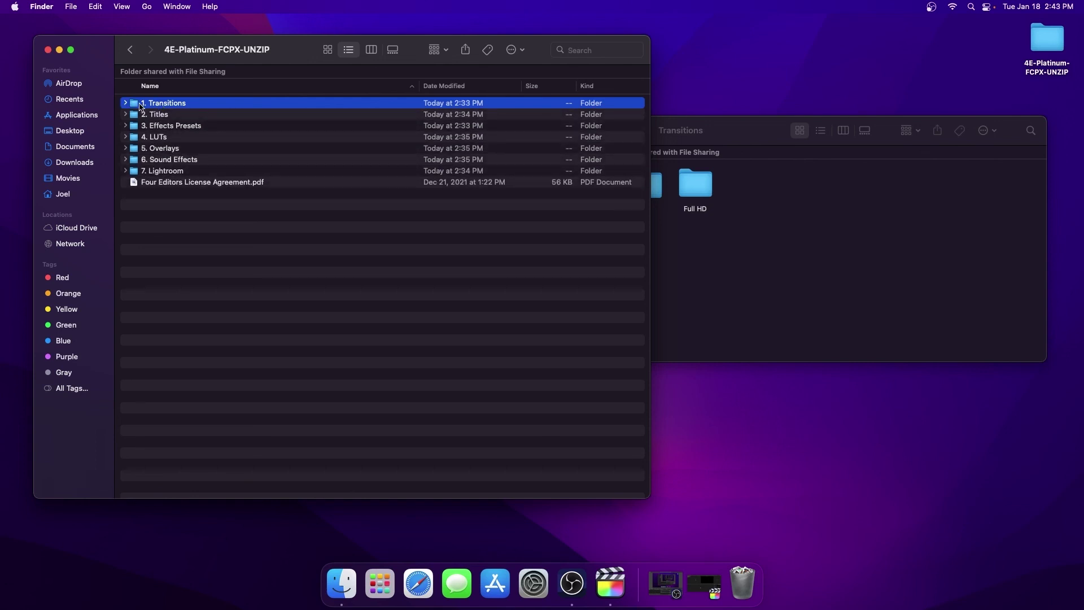
right_click(134, 107)
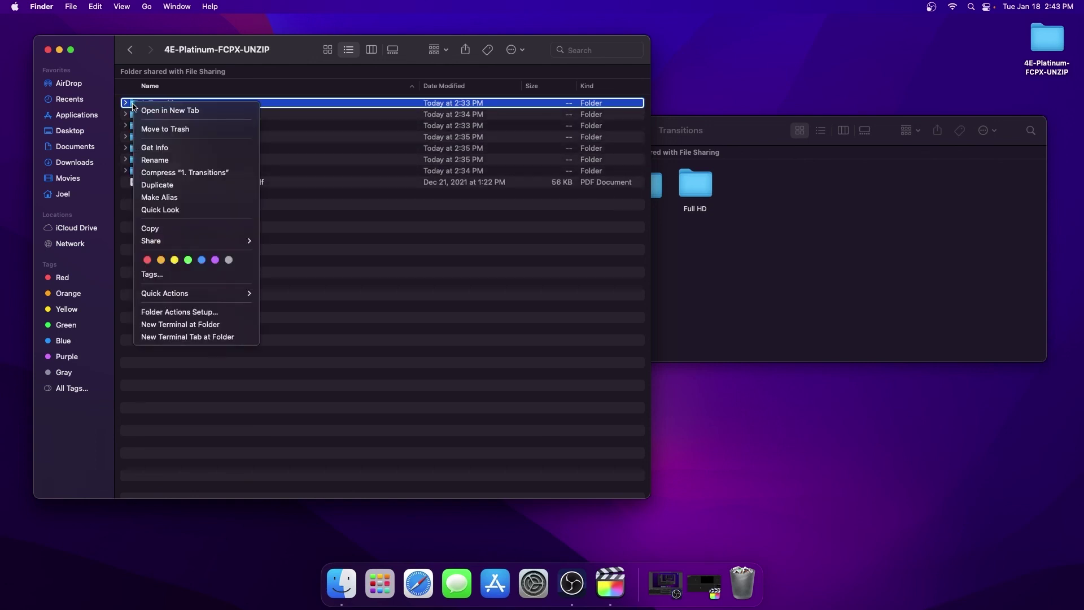
left_click(169, 129)
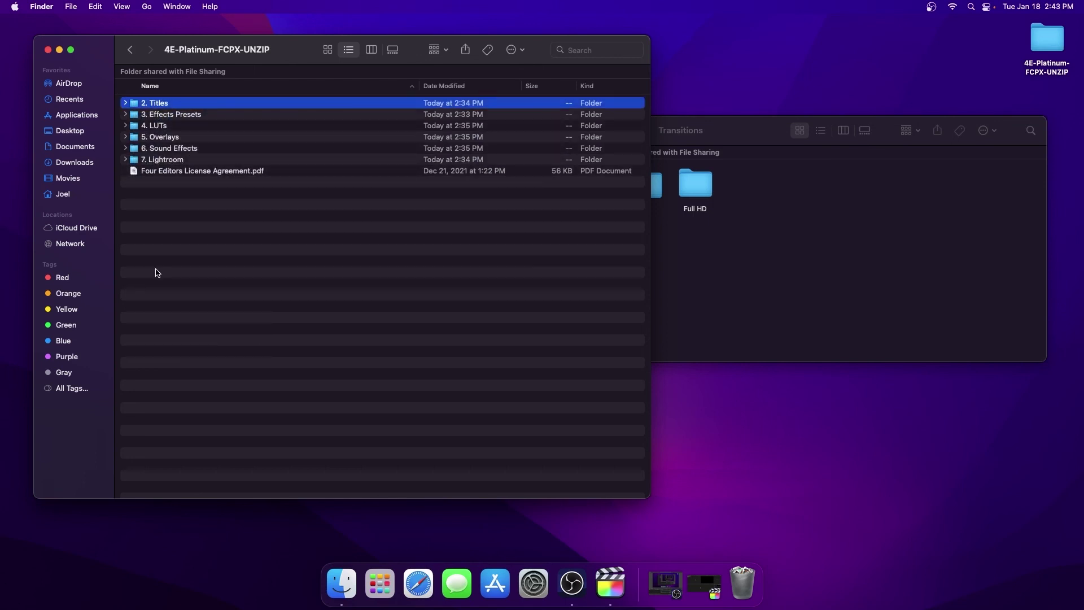